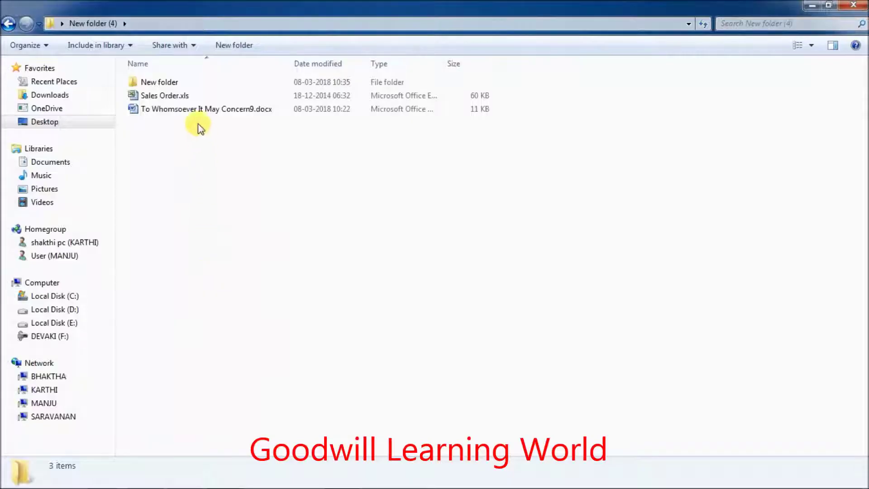
Step: Open the To Whomsoever It May Concern letter and choose to save it as PDF or XPS
{"action": "double_click", "coordinate": [189, 110]}
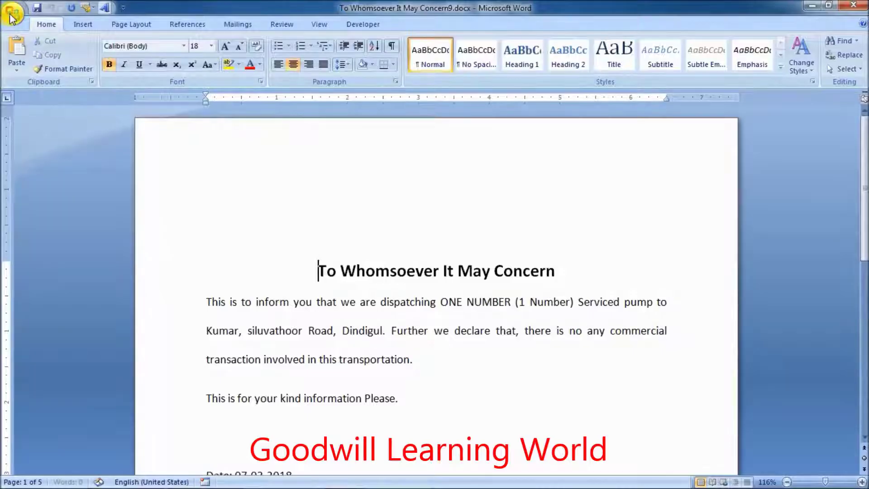
{"action": "left_click", "coordinate": [11, 17]}
{"action": "mouse_move", "coordinate": [41, 126]}
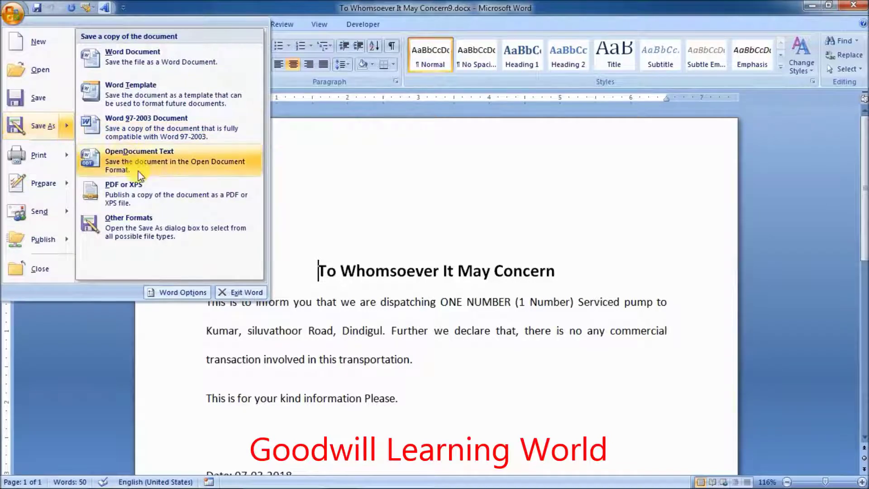
{"action": "left_click", "coordinate": [145, 192]}
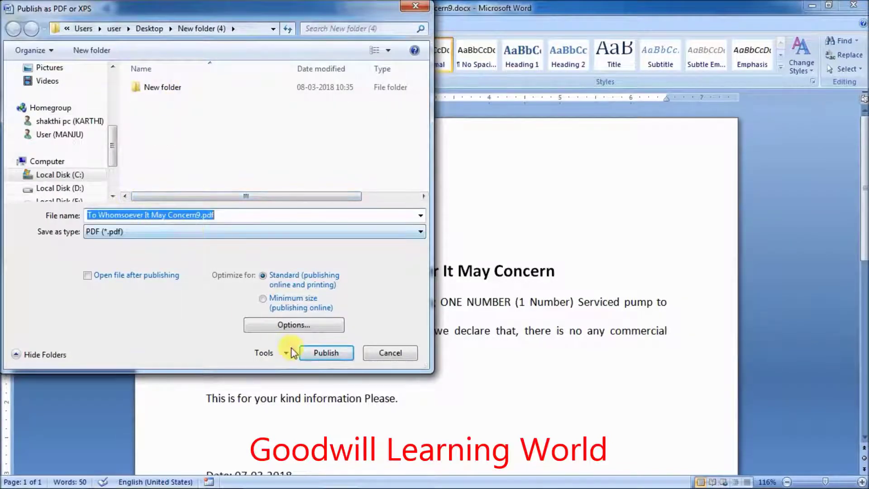
Step: Publish only page 1 as PDF without document properties, then open Sales Order.xls
{"action": "left_click", "coordinate": [290, 325]}
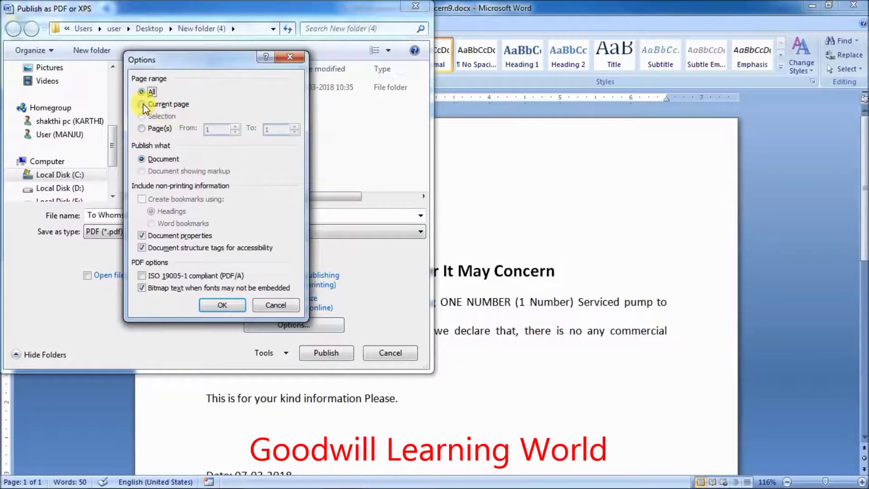
{"action": "left_click", "coordinate": [143, 128]}
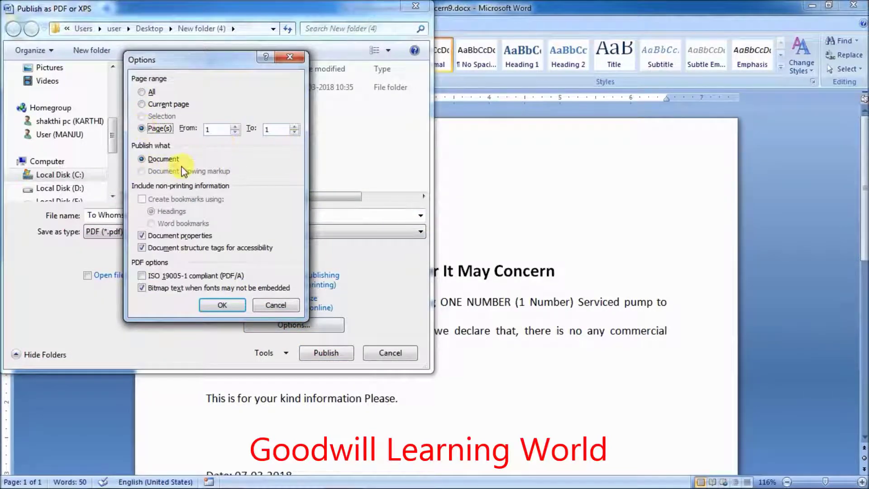
{"action": "left_click", "coordinate": [142, 235]}
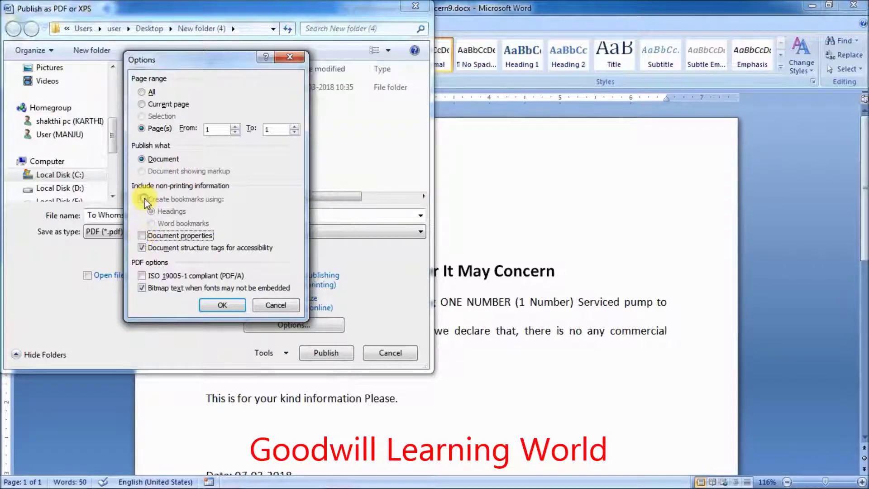
{"action": "left_click", "coordinate": [222, 306]}
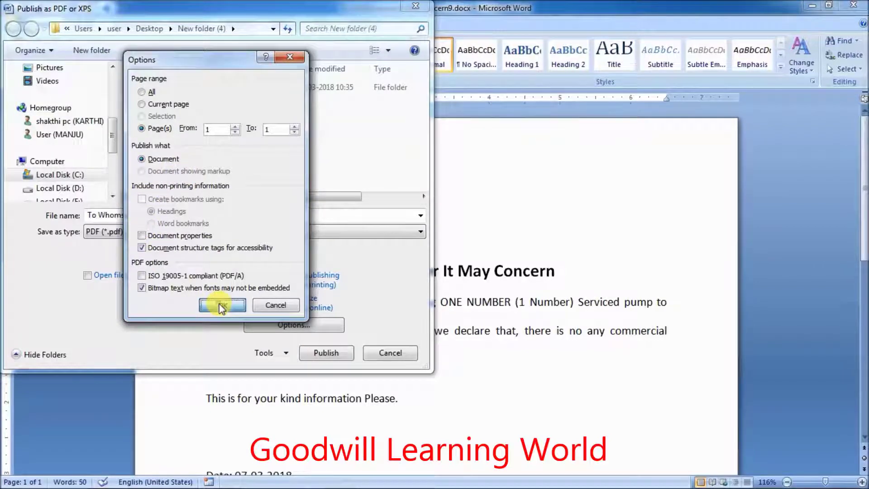
{"action": "left_click", "coordinate": [322, 352]}
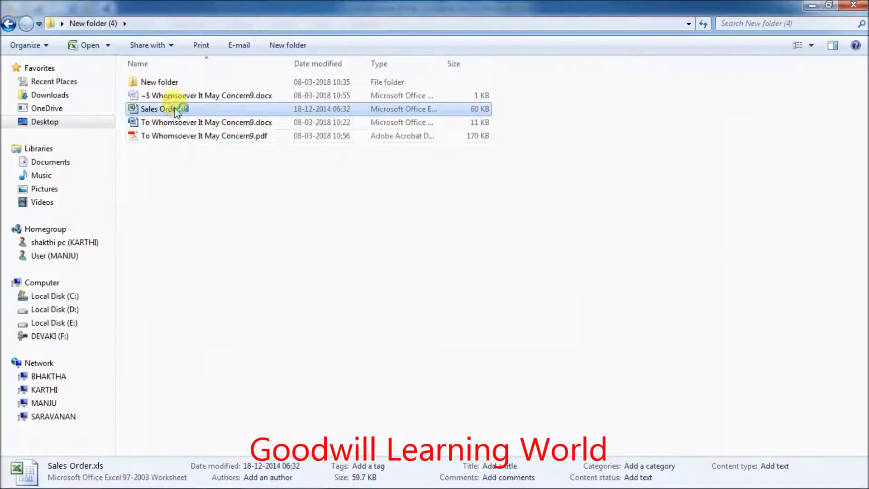
{"action": "double_click", "coordinate": [169, 109]}
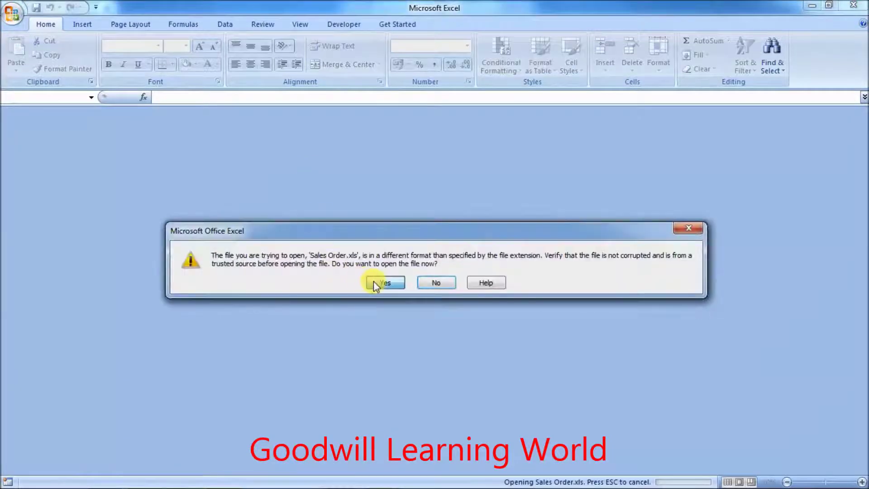
Step: Open Sales Order.xls past the format warning and choose to save it as PDF
{"action": "left_click", "coordinate": [385, 282]}
{"action": "left_click", "coordinate": [13, 18]}
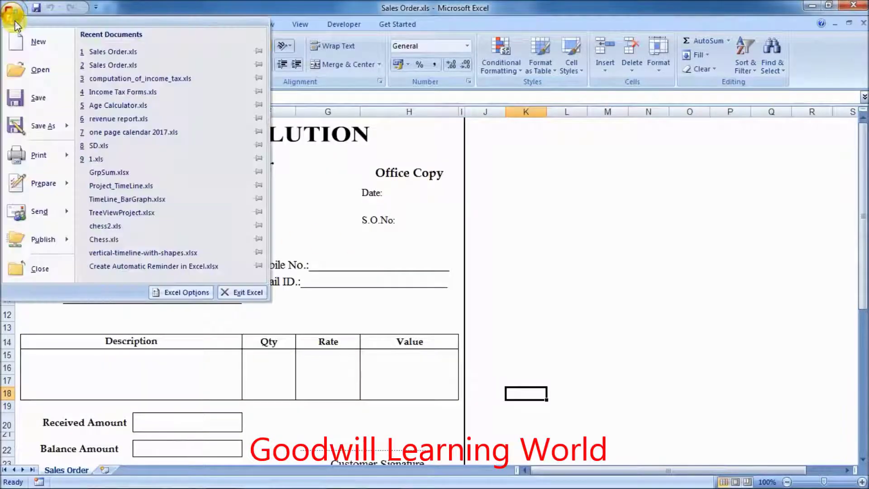
{"action": "mouse_move", "coordinate": [42, 126]}
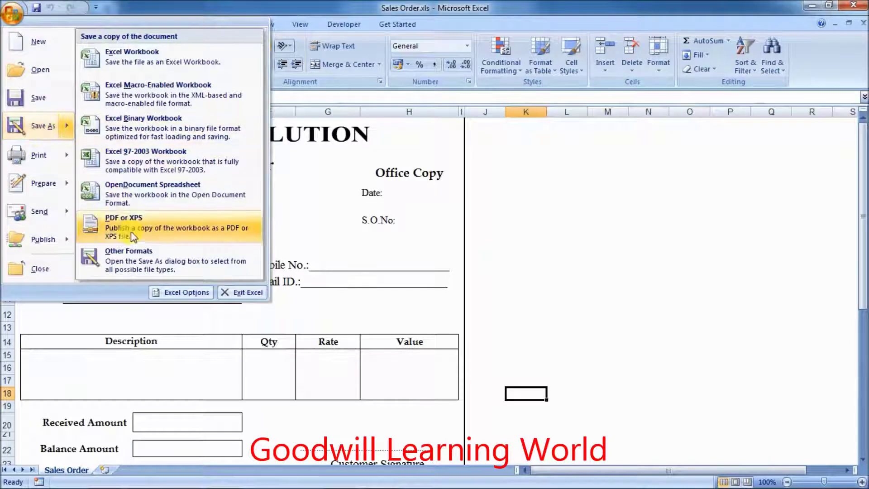
{"action": "left_click", "coordinate": [134, 233]}
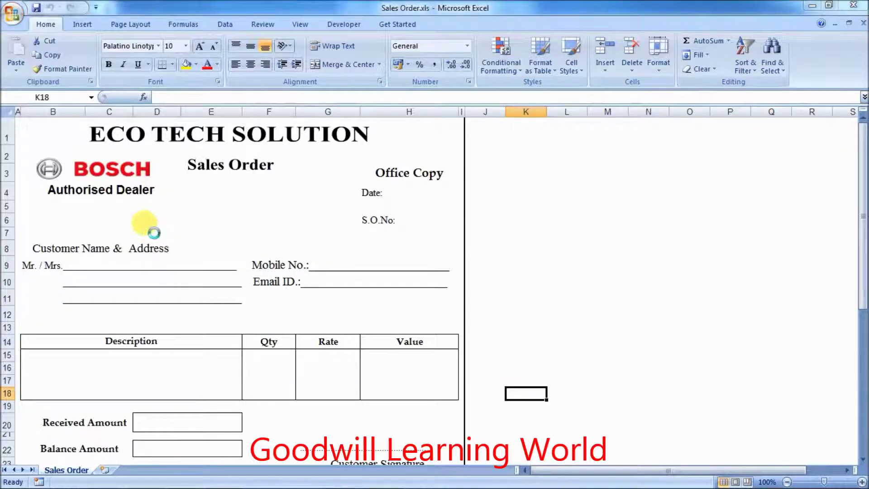
Step: Publish all pages of the active sheet as Sales Order.pdf, then close Excel
{"action": "left_click", "coordinate": [304, 329]}
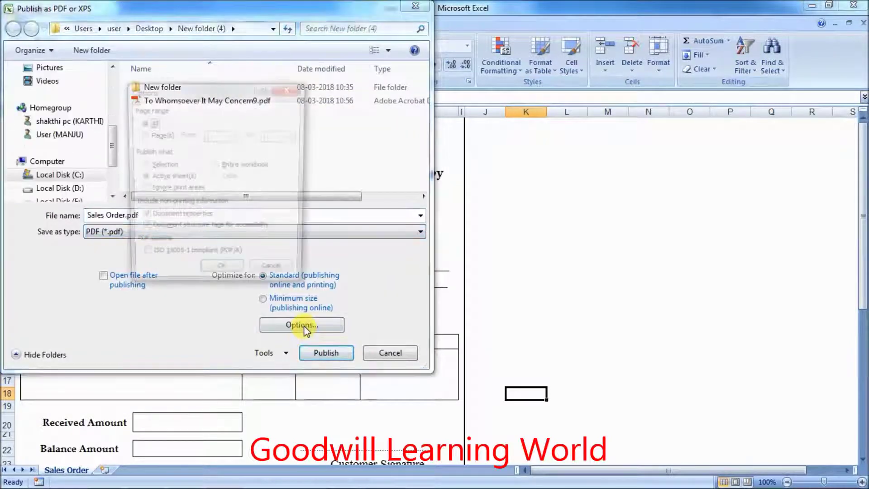
{"action": "left_click", "coordinate": [143, 135]}
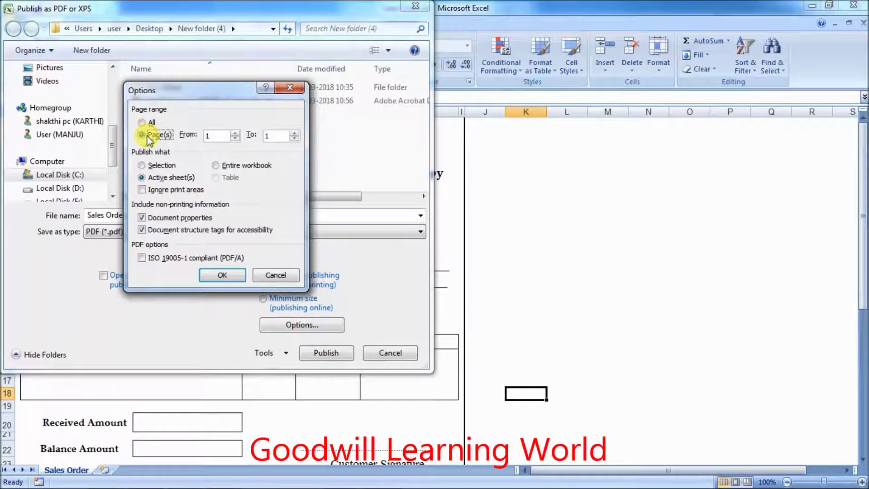
{"action": "left_click", "coordinate": [142, 123]}
{"action": "left_click", "coordinate": [142, 166]}
{"action": "left_click", "coordinate": [216, 165]}
{"action": "left_click", "coordinate": [142, 178]}
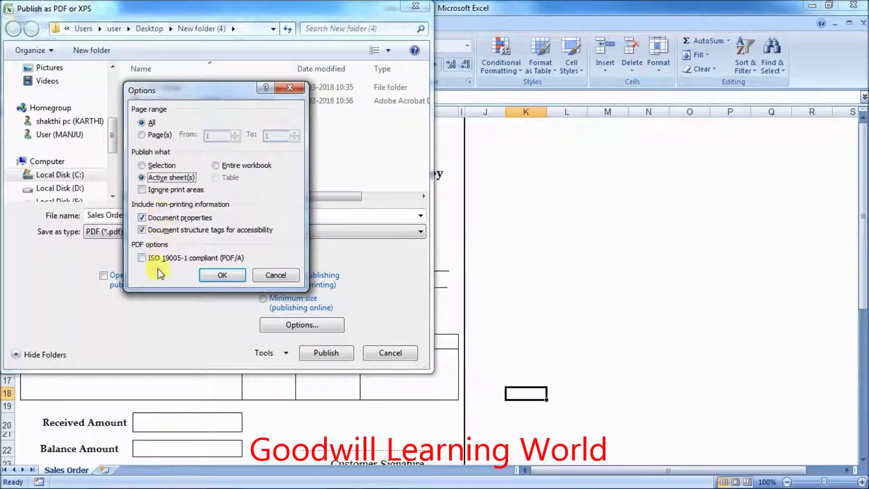
{"action": "left_click", "coordinate": [223, 276]}
{"action": "left_click", "coordinate": [326, 353]}
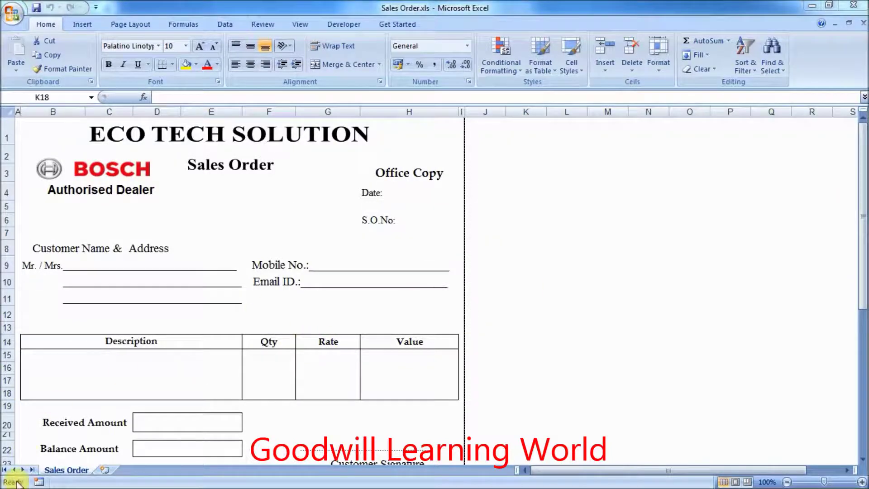
{"action": "left_click", "coordinate": [853, 6]}
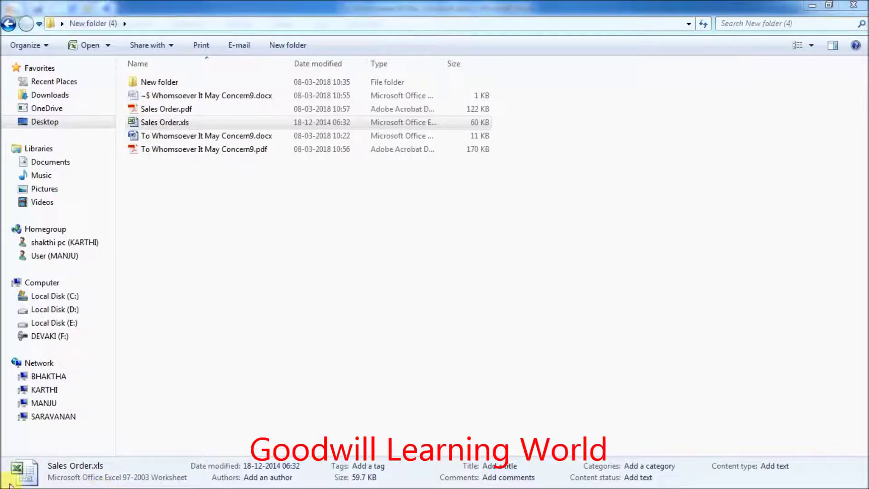
Step: Open the one-page letter PDF in Acrobat Reader, scroll through it, and close it
{"action": "left_click", "coordinate": [208, 149]}
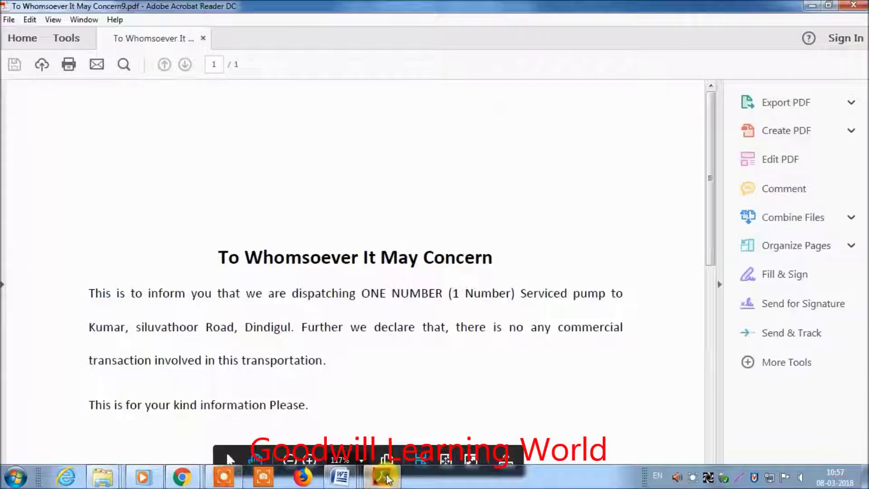
{"action": "scroll", "coordinate": [326, 299], "scroll_direction": "down", "scroll_amount": 3}
{"action": "scroll", "coordinate": [324, 300], "scroll_direction": "down", "scroll_amount": 5}
{"action": "scroll", "coordinate": [528, 196], "scroll_direction": "up", "scroll_amount": 5}
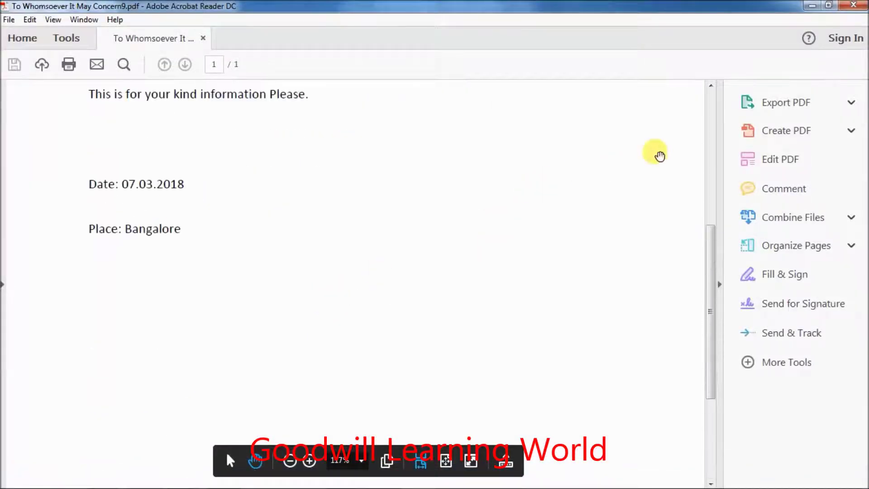
{"action": "left_click", "coordinate": [814, 4]}
Step: Review the two-page Sales Order PDF, close the reader, and launch Google Chrome
{"action": "double_click", "coordinate": [165, 111]}
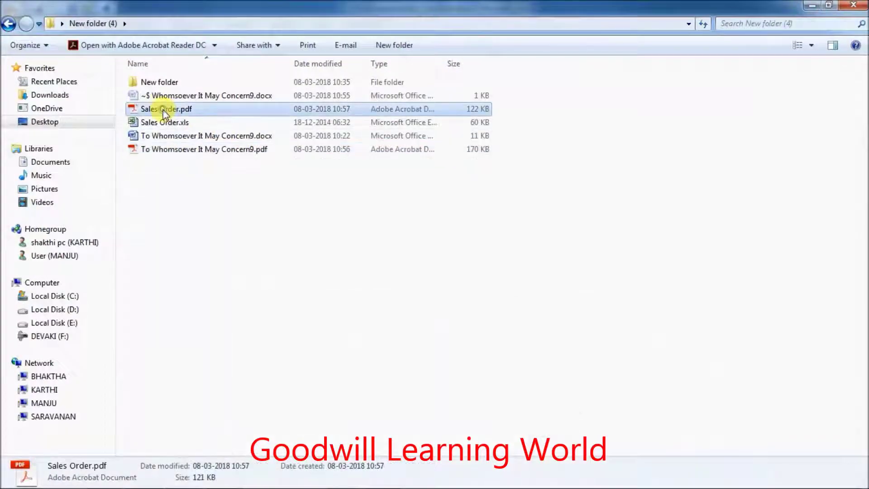
{"action": "scroll", "coordinate": [316, 213], "scroll_direction": "down", "scroll_amount": 3}
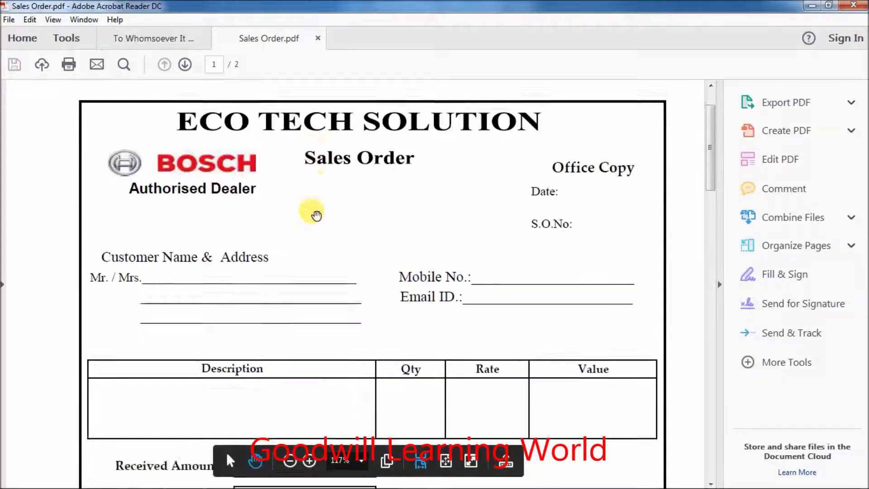
{"action": "scroll", "coordinate": [316, 213], "scroll_direction": "down", "scroll_amount": 7}
{"action": "scroll", "coordinate": [316, 214], "scroll_direction": "down", "scroll_amount": 4}
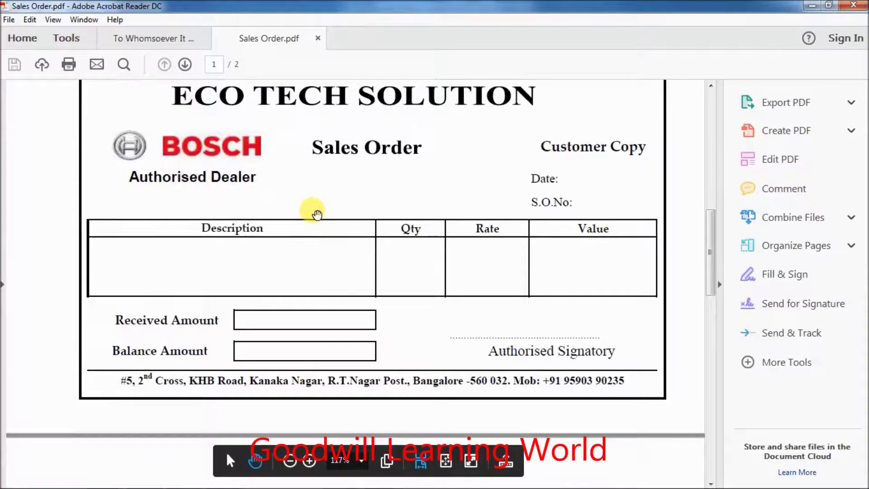
{"action": "left_click", "coordinate": [854, 6]}
{"action": "left_click", "coordinate": [443, 277]}
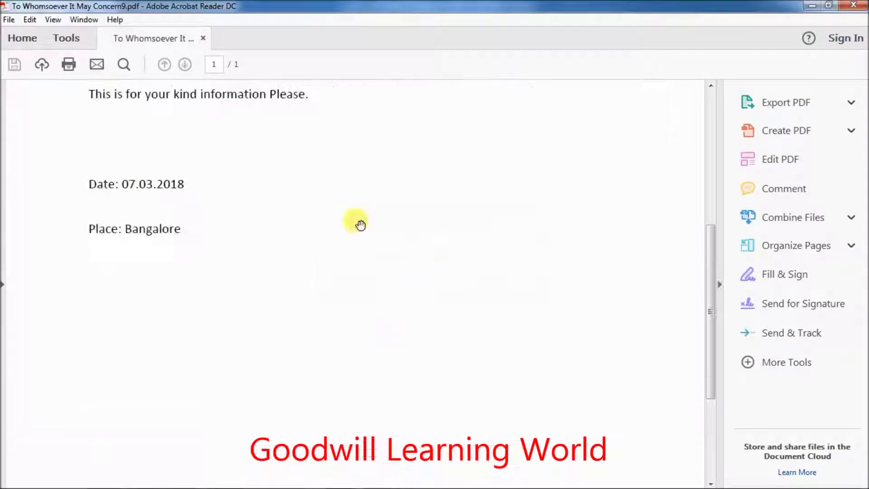
{"action": "left_click", "coordinate": [854, 5]}
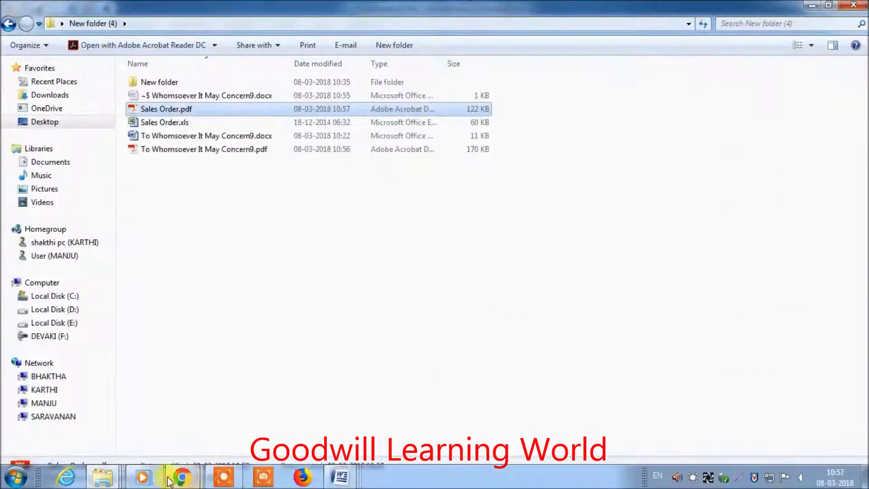
{"action": "left_click", "coordinate": [16, 477]}
{"action": "left_click", "coordinate": [68, 129]}
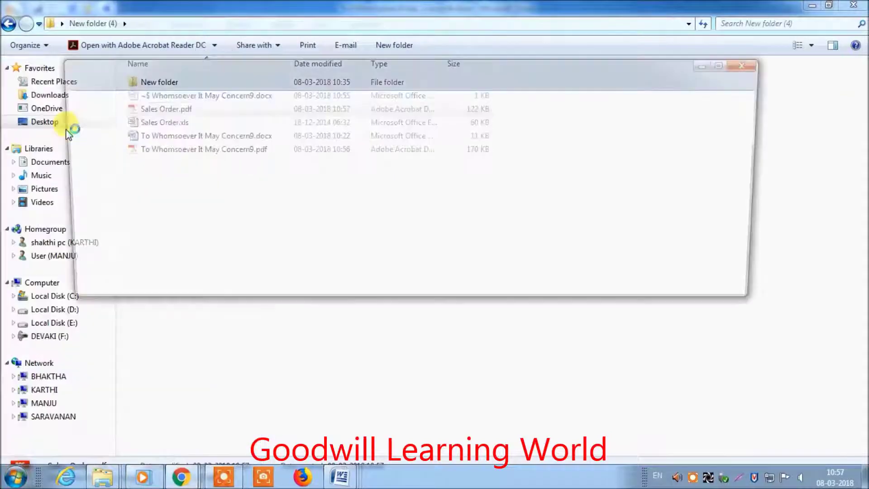
Step: Maximize Chrome, go to Google Drive, and open New folder (4) to Sales Order.xls
{"action": "left_click", "coordinate": [732, 64]}
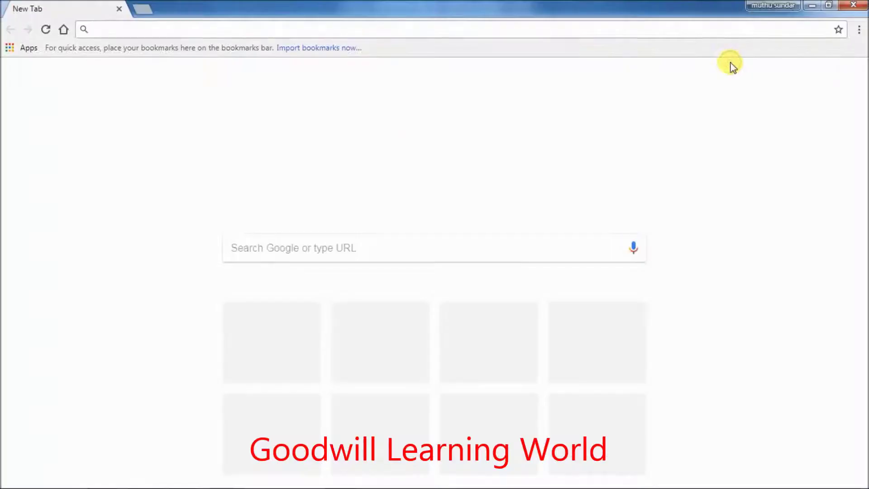
{"action": "left_click", "coordinate": [795, 77]}
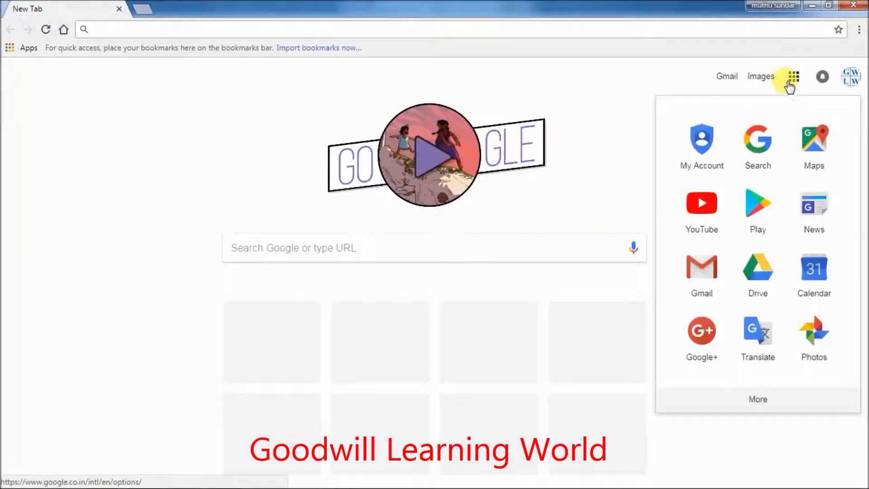
{"action": "left_click", "coordinate": [760, 274]}
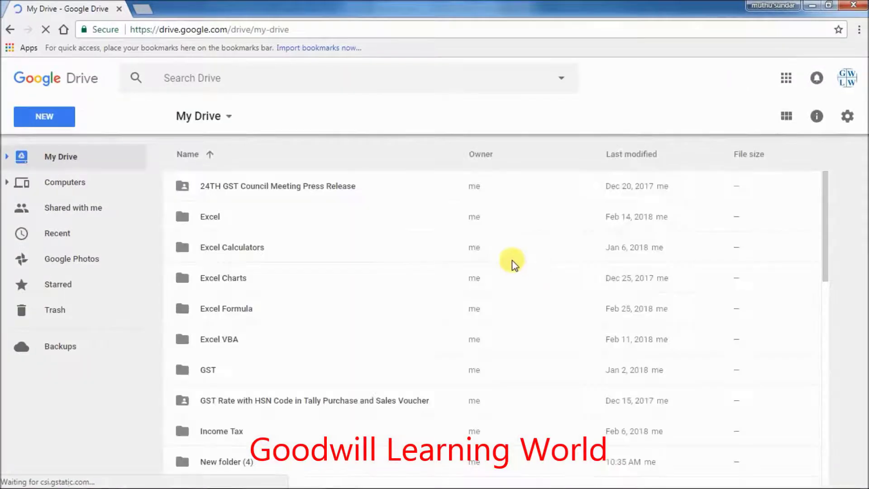
{"action": "scroll", "coordinate": [408, 257], "scroll_direction": "down", "scroll_amount": 2}
{"action": "scroll", "coordinate": [252, 277], "scroll_direction": "down", "scroll_amount": 3}
{"action": "double_click", "coordinate": [253, 277]}
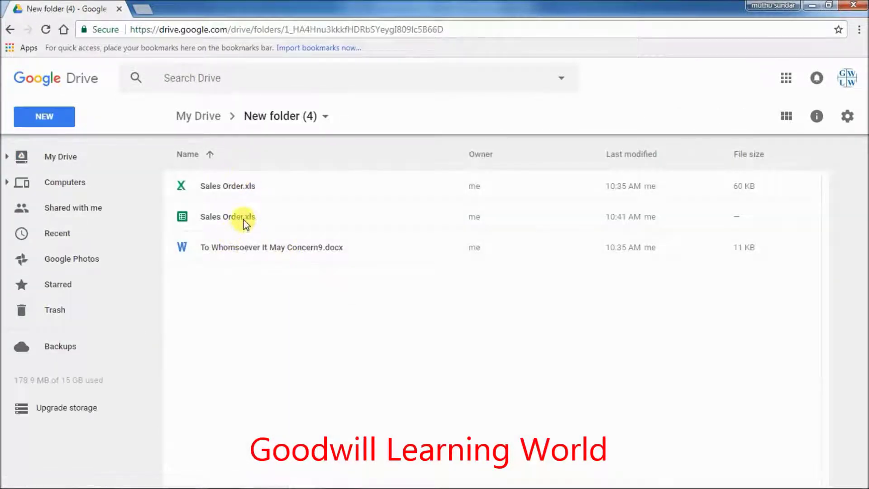
{"action": "left_click", "coordinate": [233, 189]}
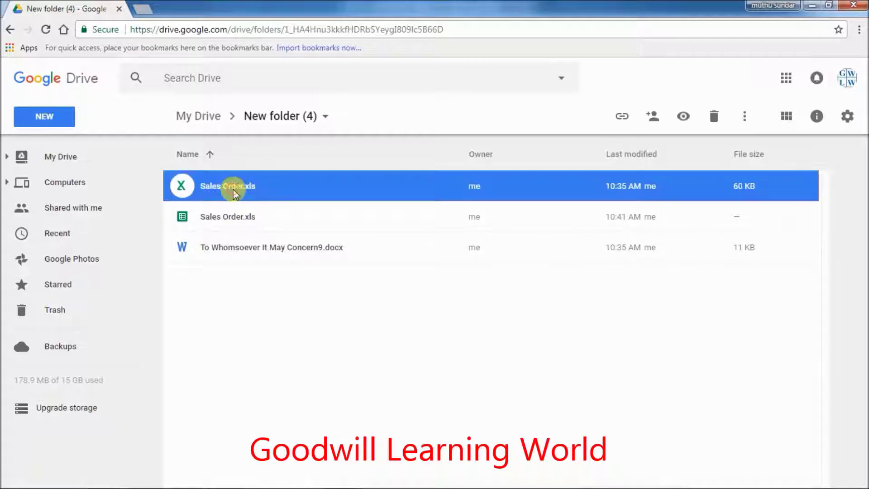
Step: Open Sales Order.xls in Google Sheets and export the sheet as a PDF download
{"action": "right_click", "coordinate": [232, 190]}
{"action": "mouse_move", "coordinate": [293, 229]}
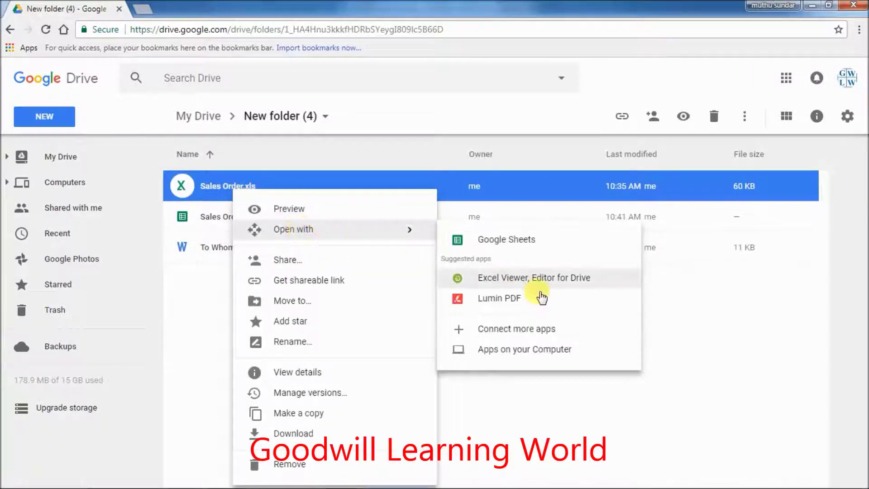
{"action": "left_click", "coordinate": [516, 240]}
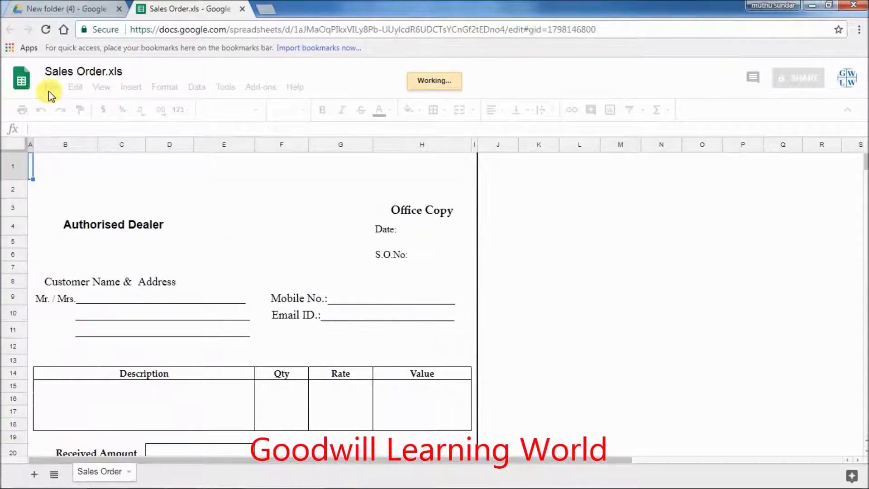
{"action": "left_click", "coordinate": [51, 89]}
{"action": "mouse_move", "coordinate": [87, 211]}
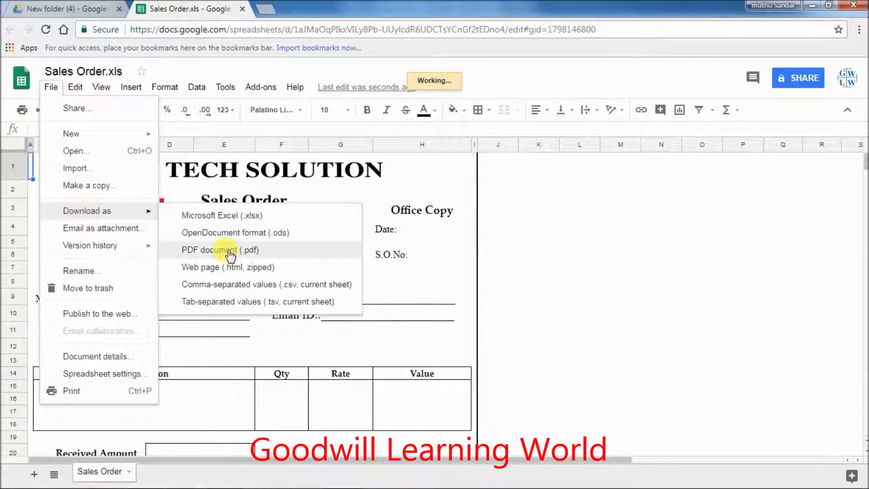
{"action": "left_click", "coordinate": [227, 249]}
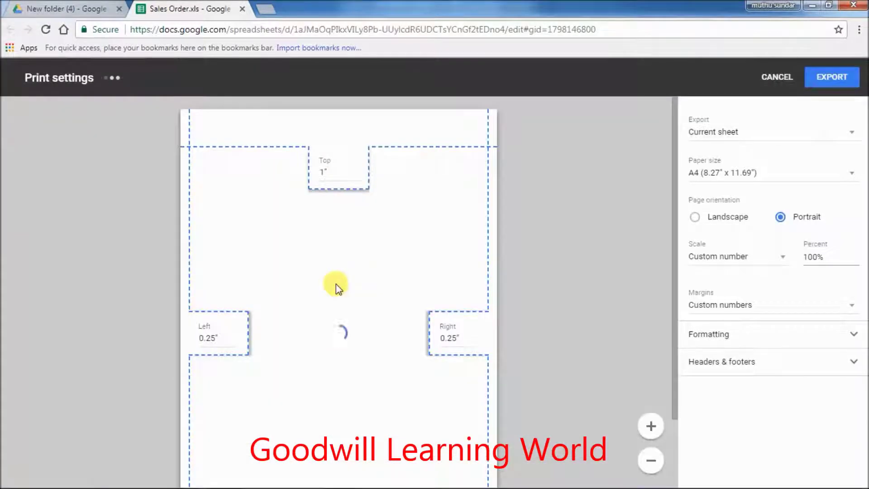
{"action": "left_click", "coordinate": [833, 77]}
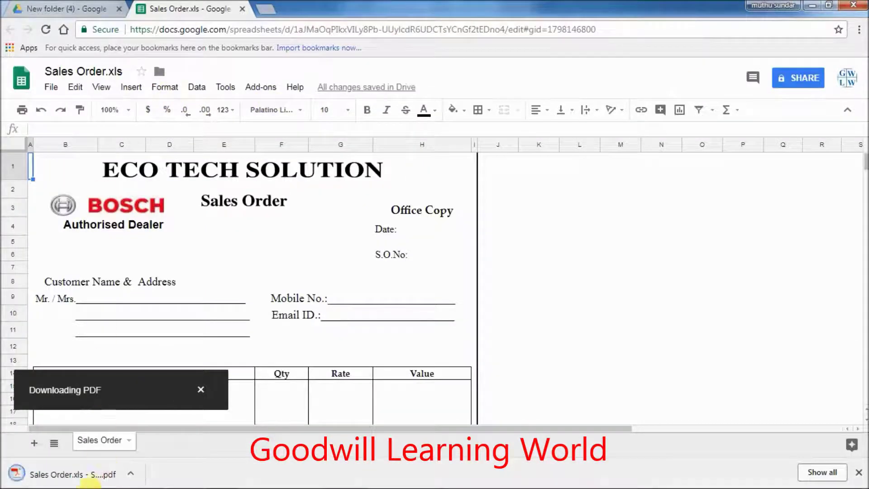
{"action": "left_click", "coordinate": [80, 8]}
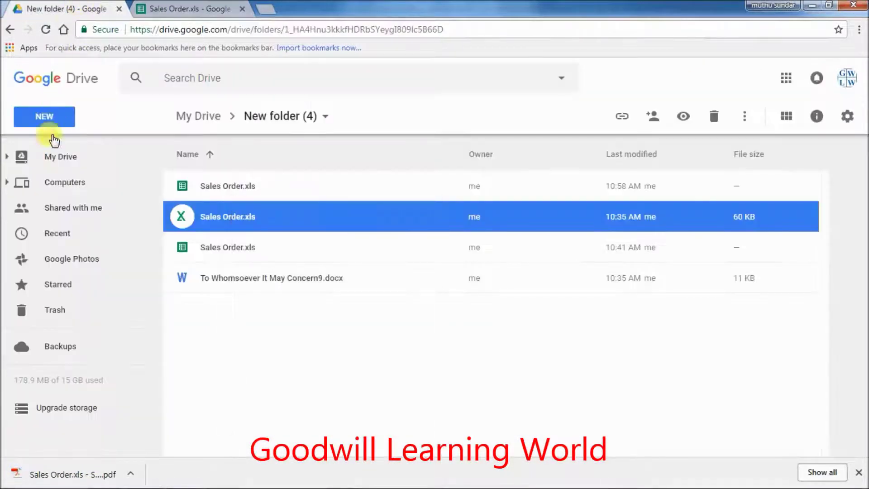
Step: Reopen New folder (4) and open To Whomsoever It May Concern9.docx in Google Docs
{"action": "left_click", "coordinate": [68, 160]}
{"action": "scroll", "coordinate": [287, 310], "scroll_direction": "down", "scroll_amount": 5}
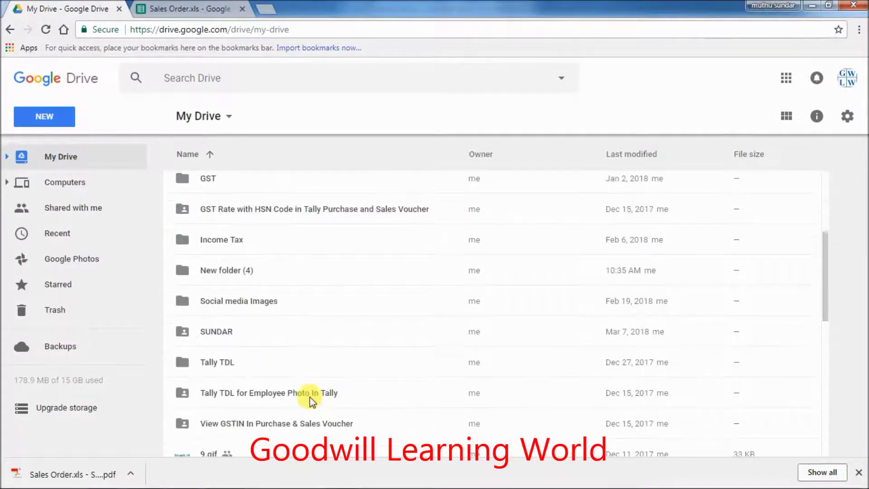
{"action": "double_click", "coordinate": [235, 271]}
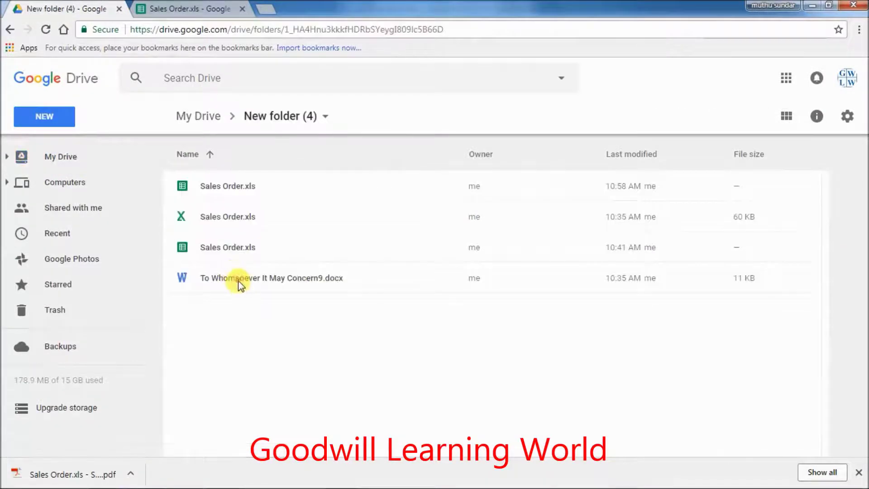
{"action": "right_click", "coordinate": [238, 281]}
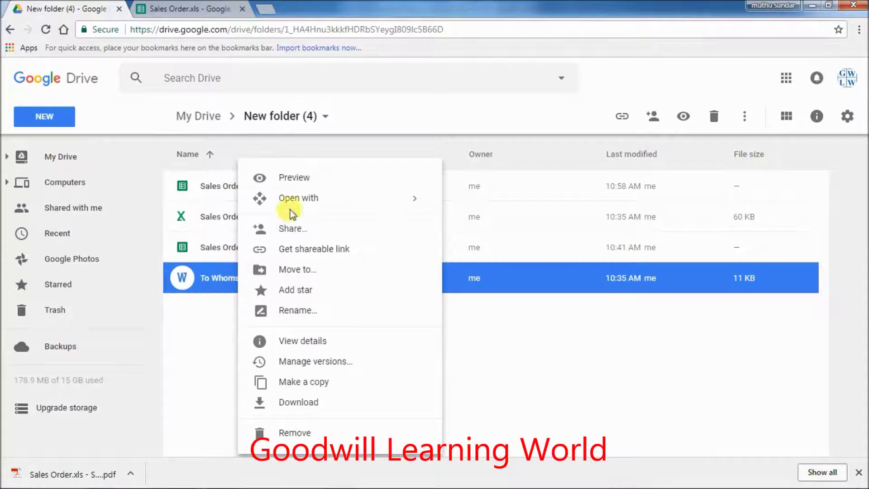
{"action": "mouse_move", "coordinate": [298, 197]}
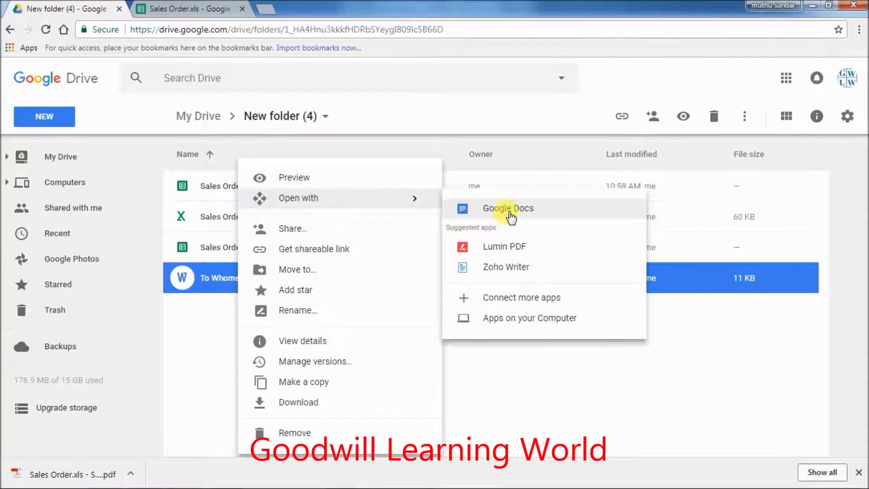
{"action": "left_click", "coordinate": [510, 211]}
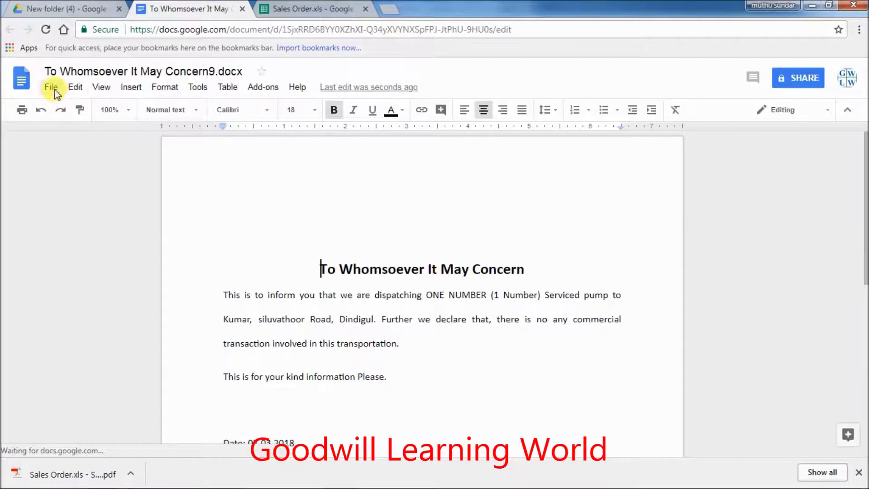
Step: Download the letter as a PDF and open the Sales Order PDF from the download bar
{"action": "left_click", "coordinate": [51, 87]}
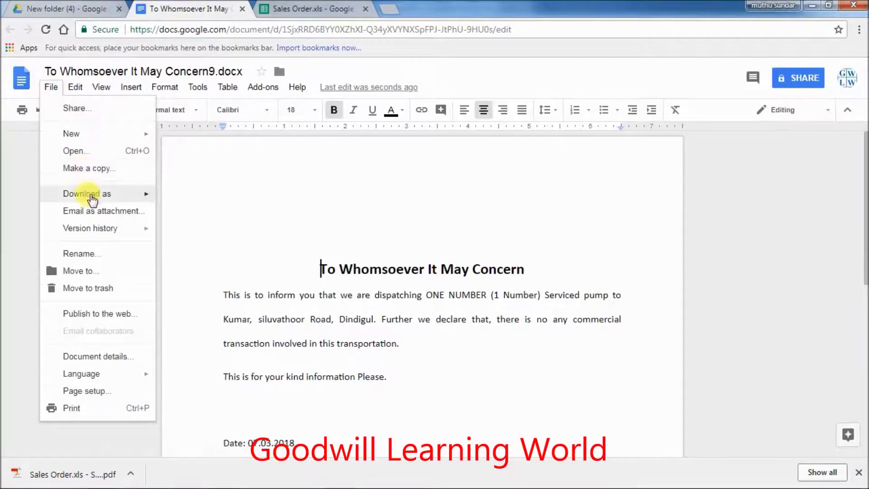
{"action": "mouse_move", "coordinate": [87, 194]}
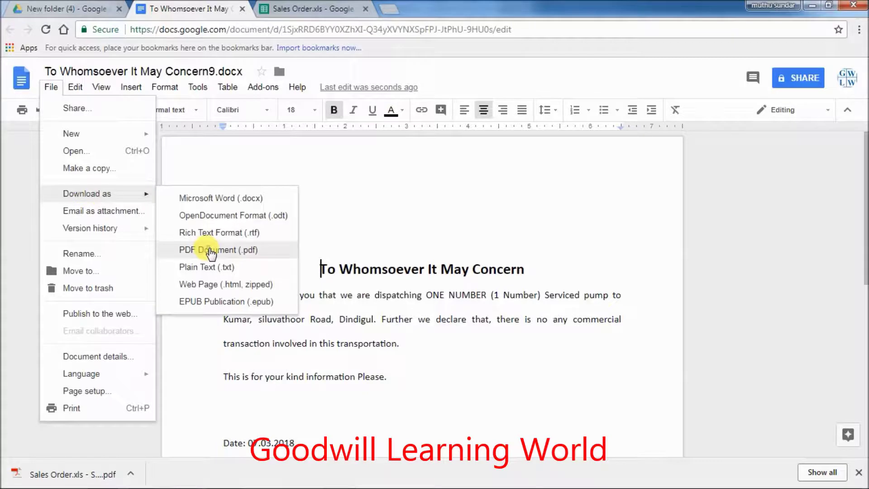
{"action": "left_click", "coordinate": [211, 252]}
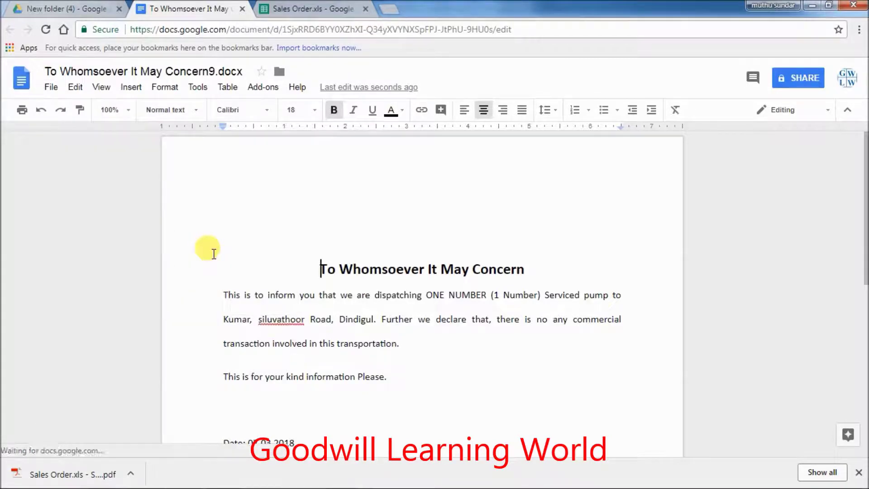
{"action": "left_click", "coordinate": [216, 475]}
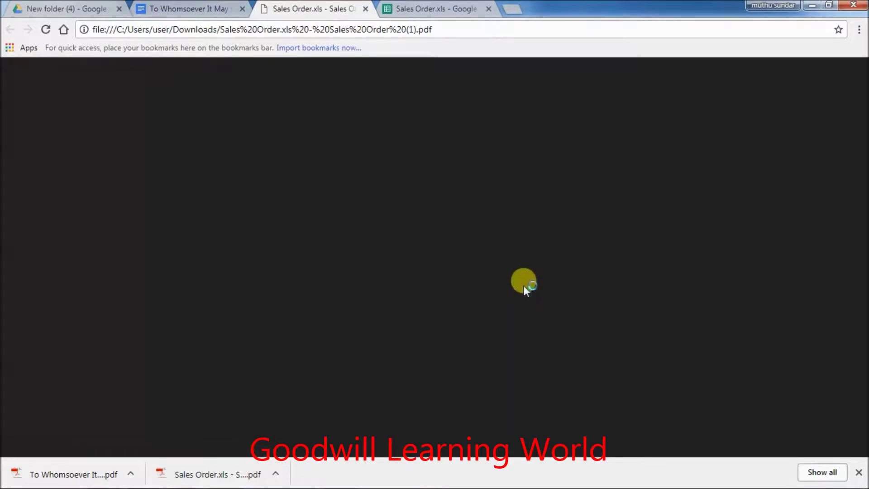
Step: Scroll through the 63-page Sales Order PDF and one-page letter PDF, then close both tabs
{"action": "scroll", "coordinate": [520, 286], "scroll_direction": "down", "scroll_amount": 3}
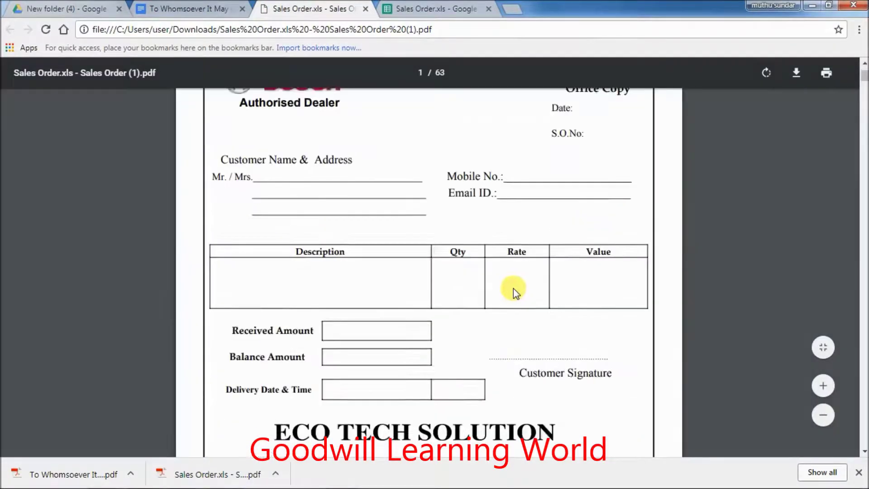
{"action": "scroll", "coordinate": [514, 289], "scroll_direction": "down", "scroll_amount": 5}
{"action": "left_click", "coordinate": [86, 475]}
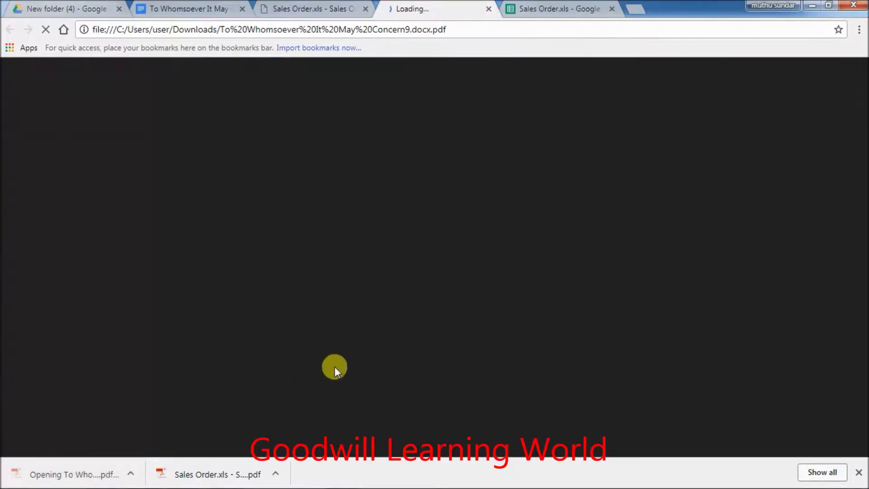
{"action": "scroll", "coordinate": [336, 365], "scroll_direction": "down", "scroll_amount": 8}
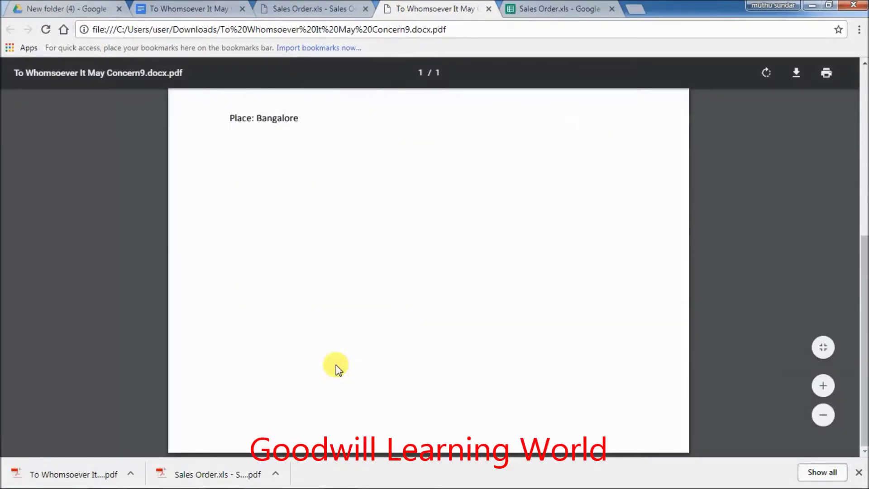
{"action": "scroll", "coordinate": [336, 365], "scroll_direction": "up", "scroll_amount": 8}
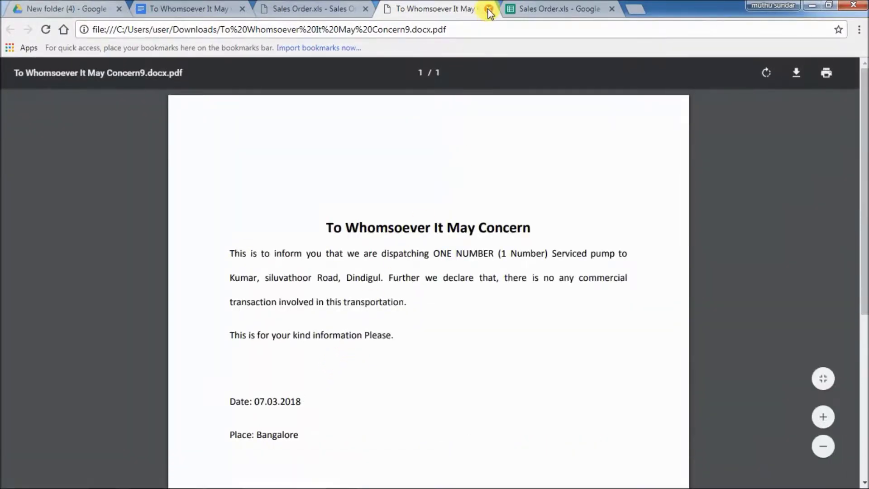
{"action": "left_click", "coordinate": [489, 10]}
{"action": "left_click", "coordinate": [366, 9]}
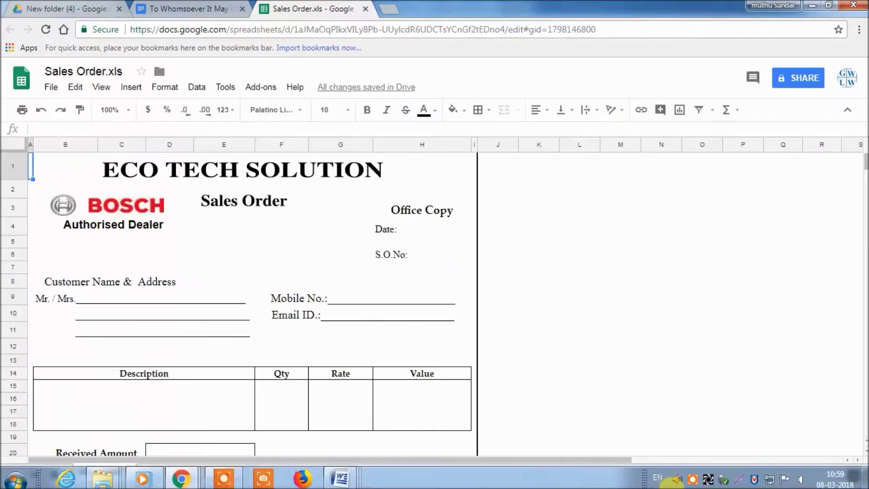